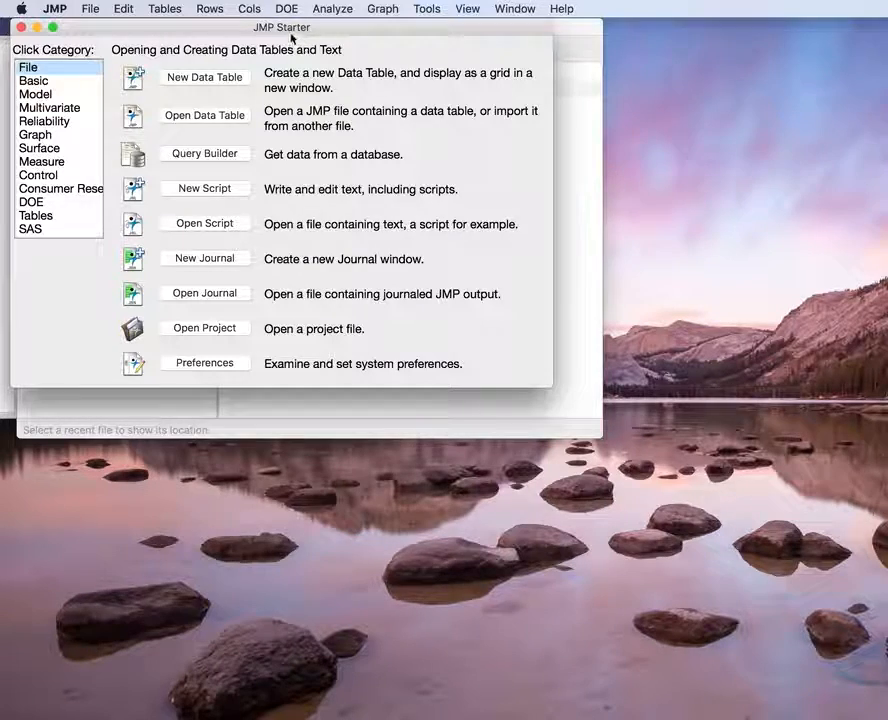
Start a new Custom Design for a designed experiment.
left_click_drag(290, 35, 280, 32)
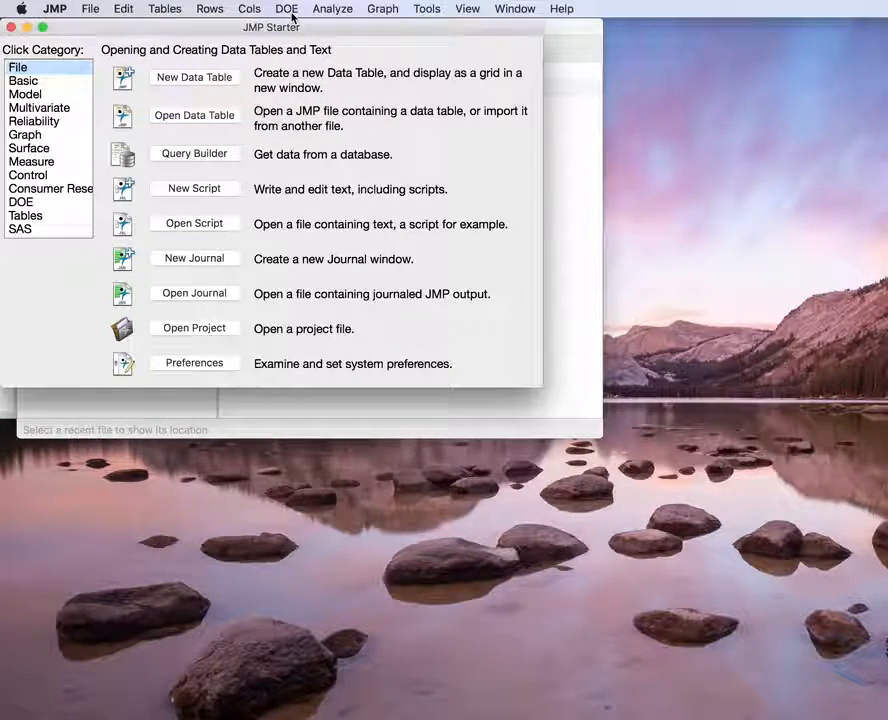
left_click(287, 9)
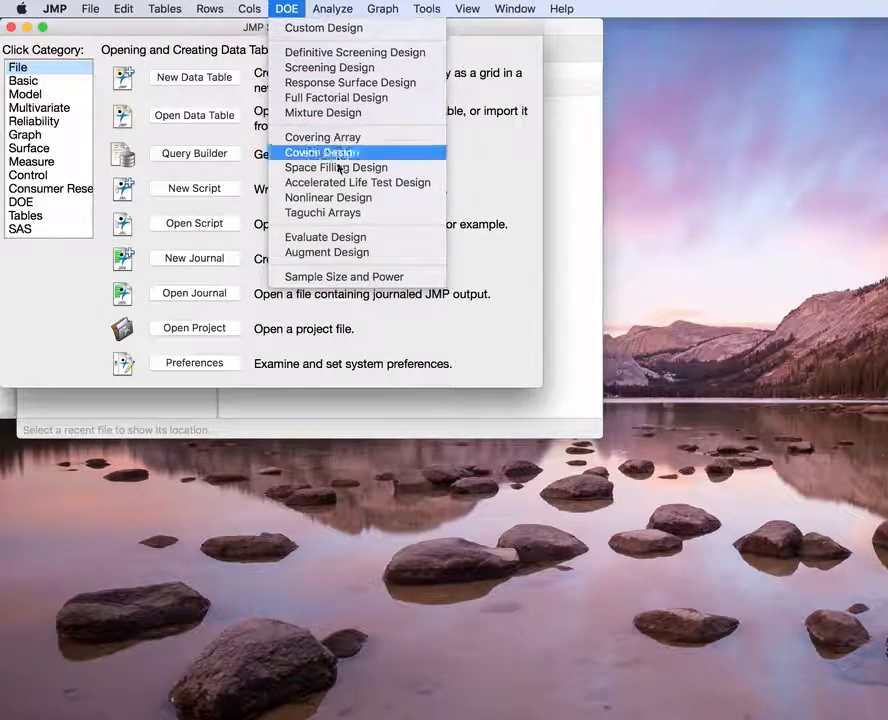
left_click(327, 154)
left_click(322, 28)
left_click_drag(565, 131, 247, 30)
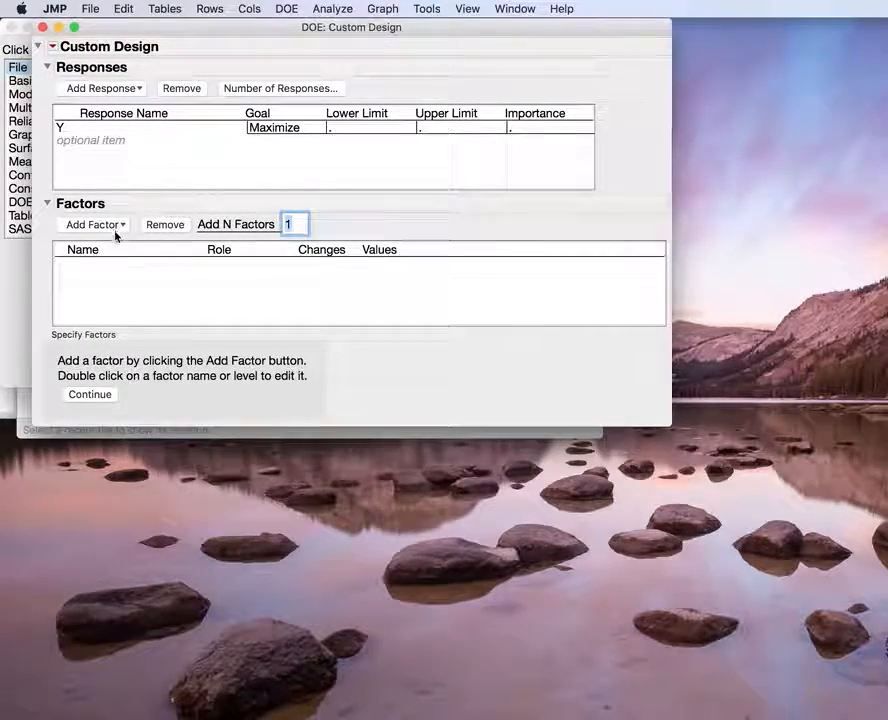
Add a four-level categorical factor named WP Factor and set its changes to Hard.
left_click(116, 234)
mouse_move(126, 284)
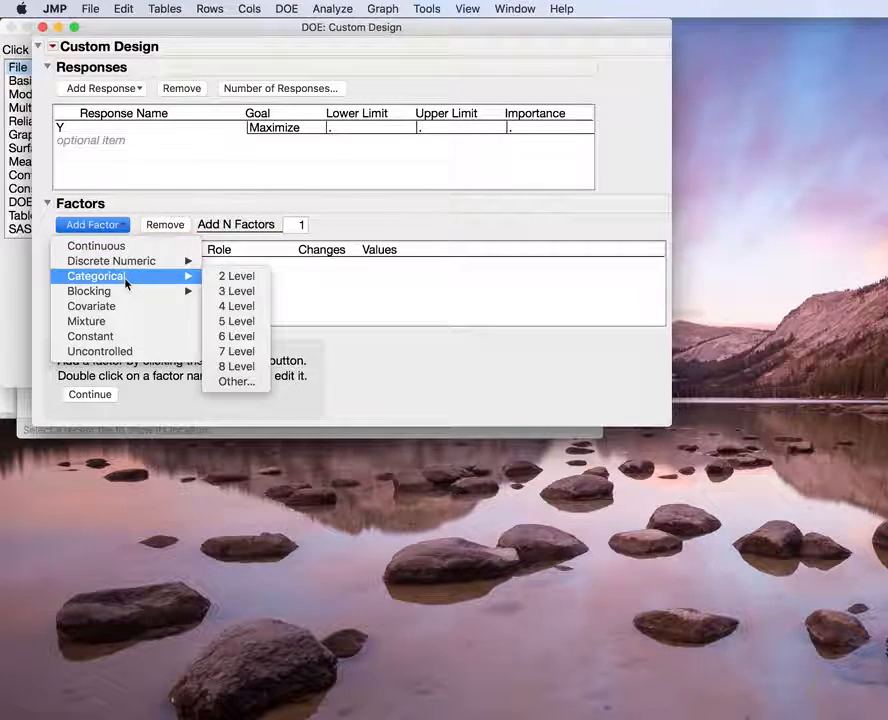
left_click(240, 307)
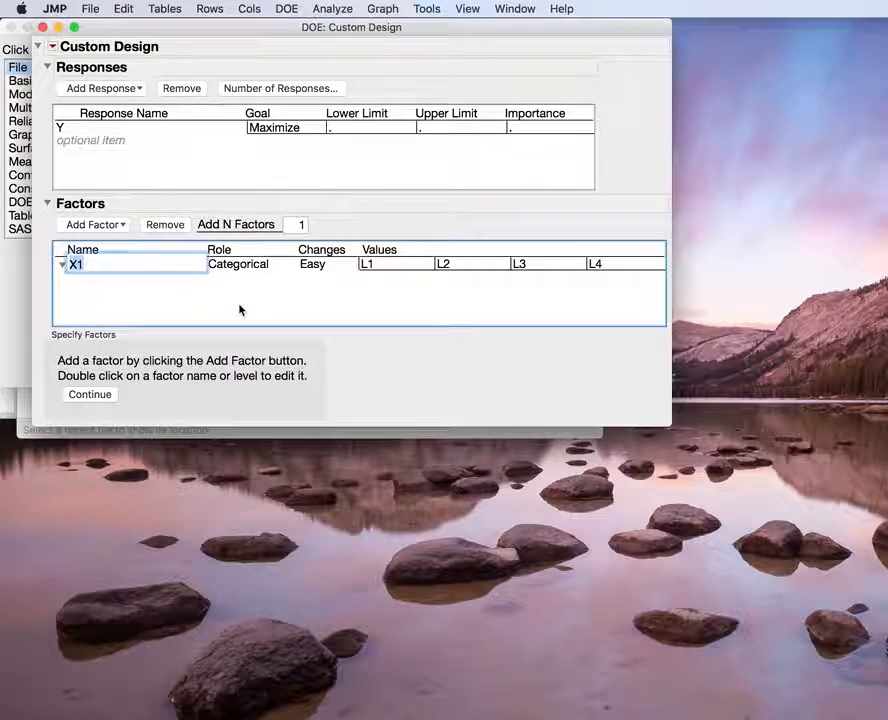
type("WP Factor")
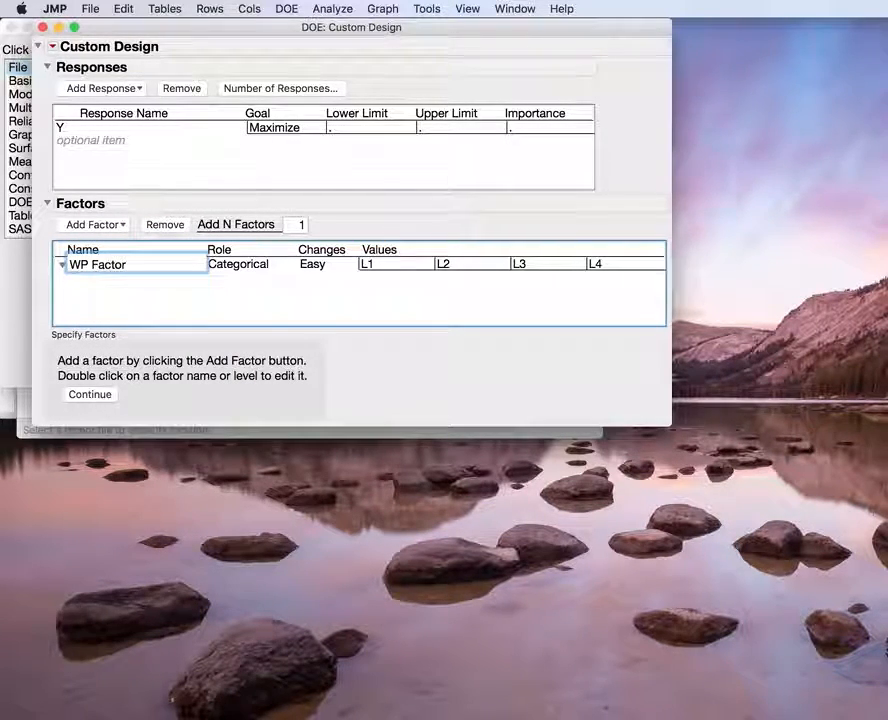
key("Return")
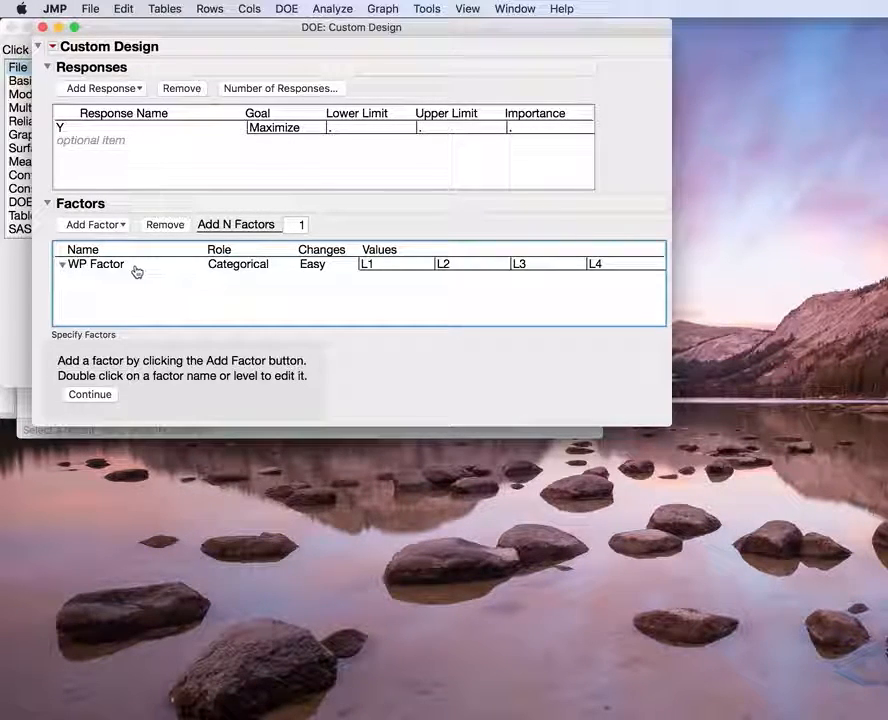
left_click(322, 263)
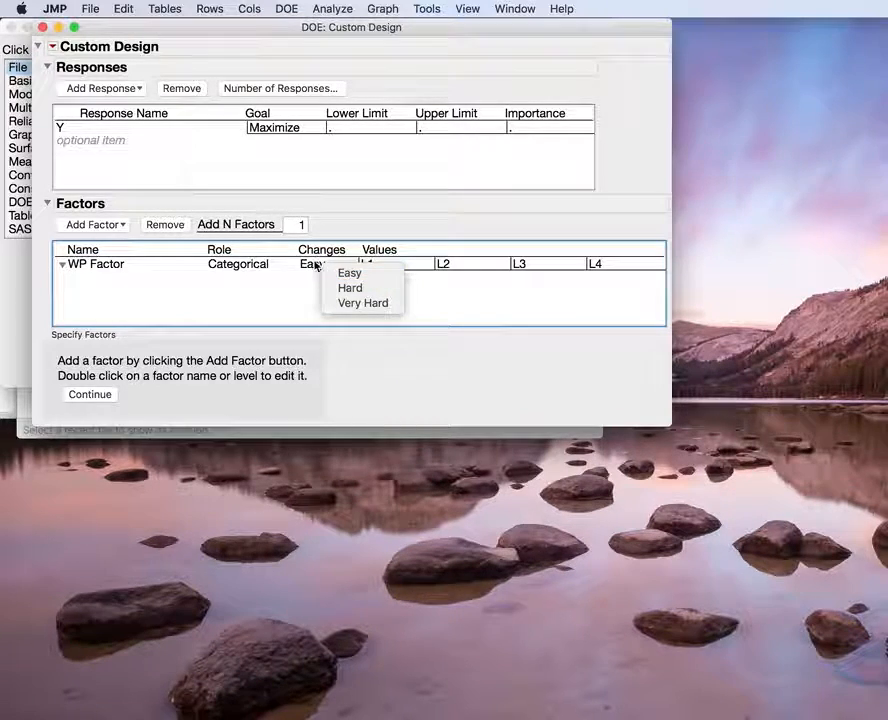
left_click(388, 291)
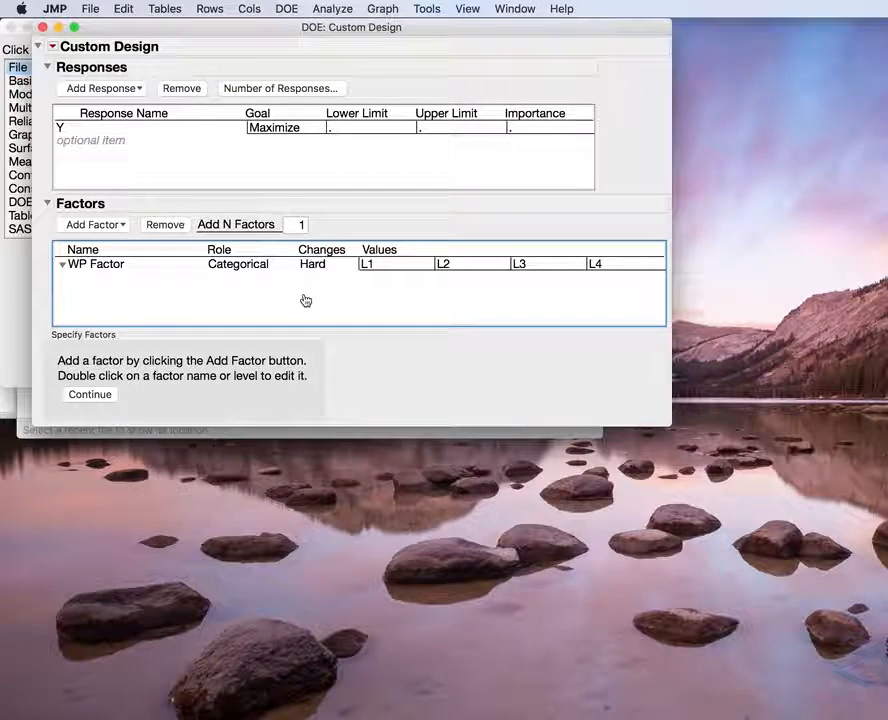
Add a two-level categorical factor named SP Factor.
left_click(108, 226)
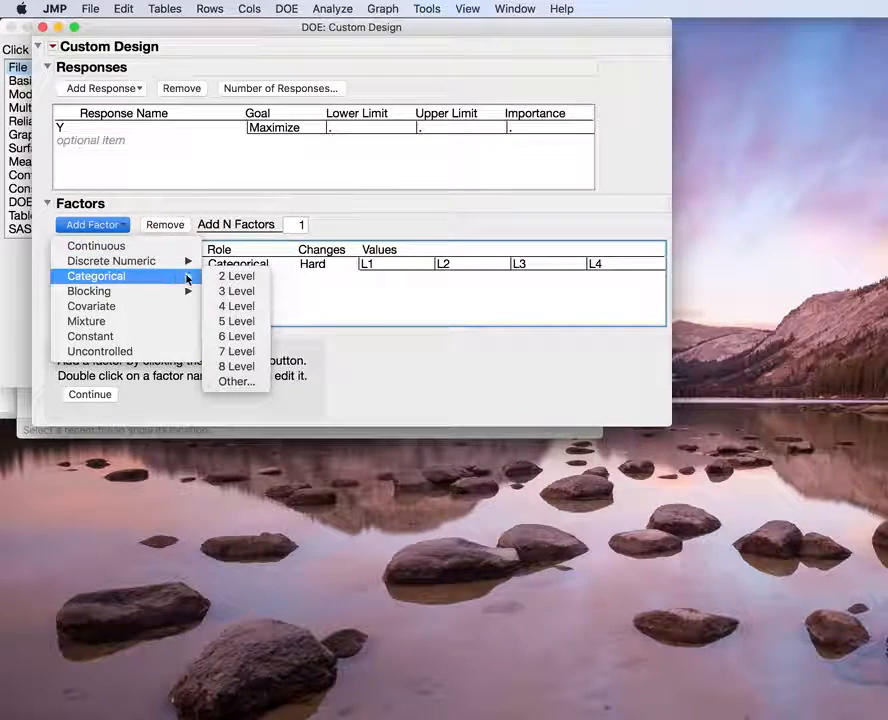
left_click(248, 283)
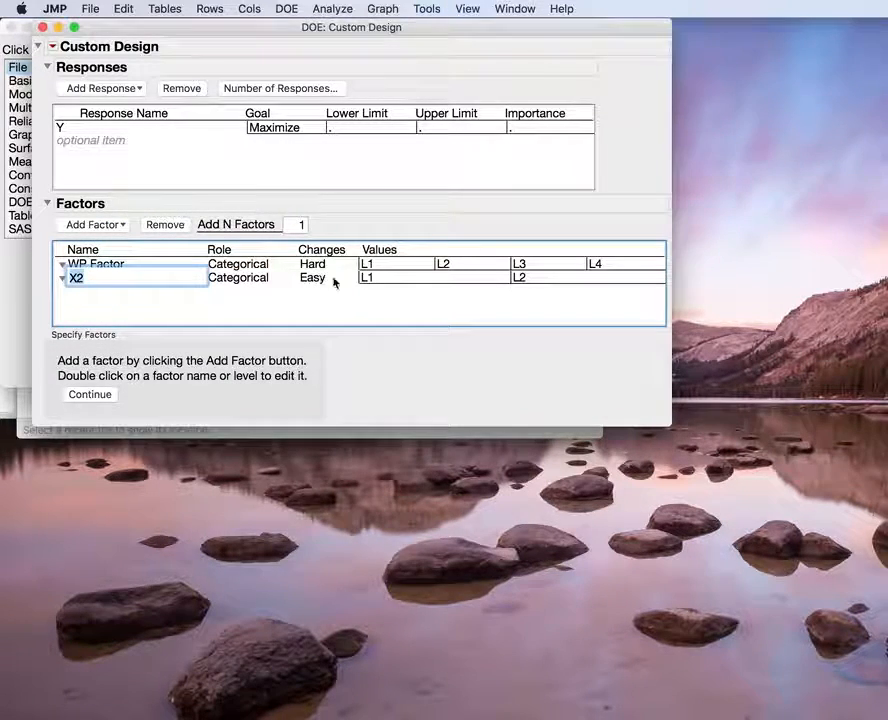
left_click(276, 314)
left_click(88, 283)
type("SP Factor")
key("Return")
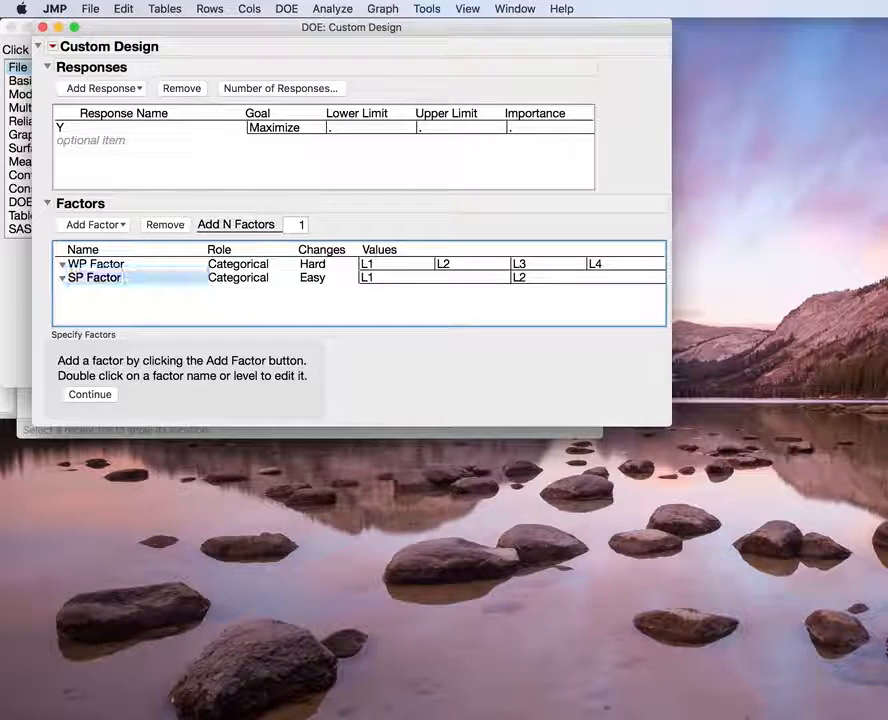
left_click(213, 315)
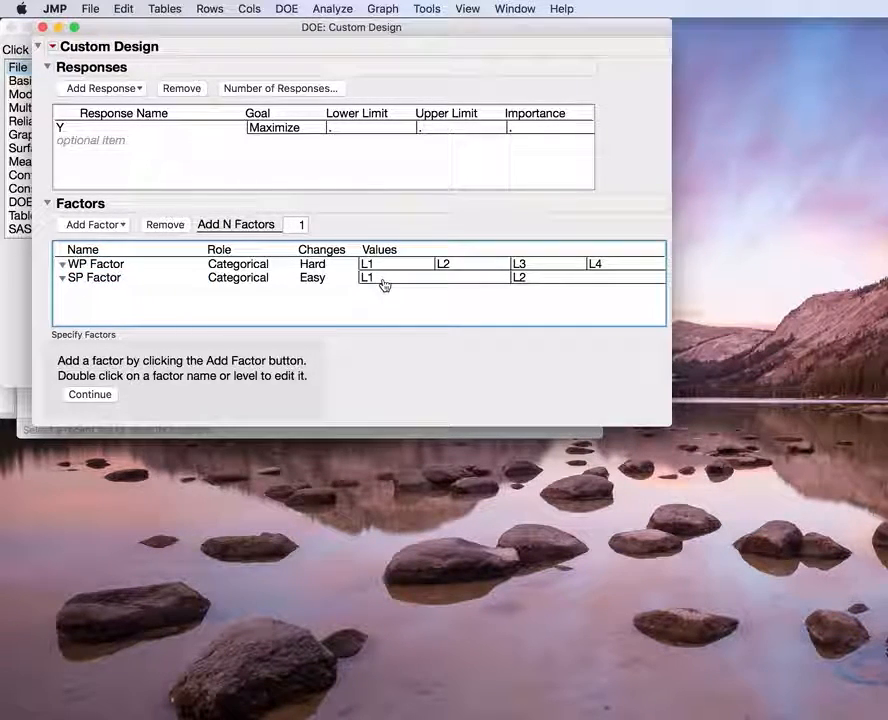
Continue to the model specification and add the second-order interaction of WP Factor and SP Factor.
left_click(79, 396)
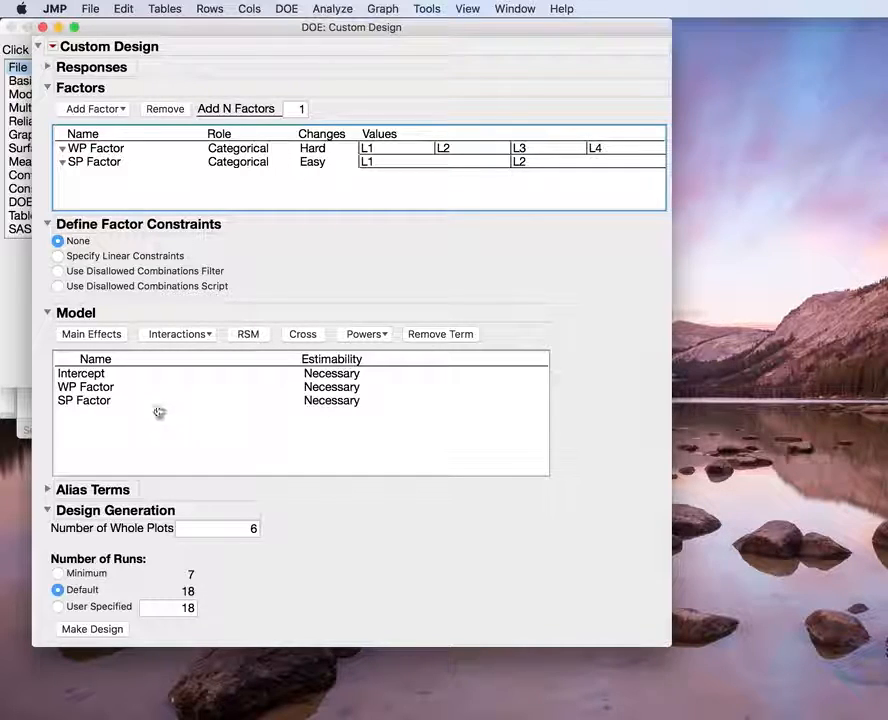
left_click(180, 340)
left_click(162, 353)
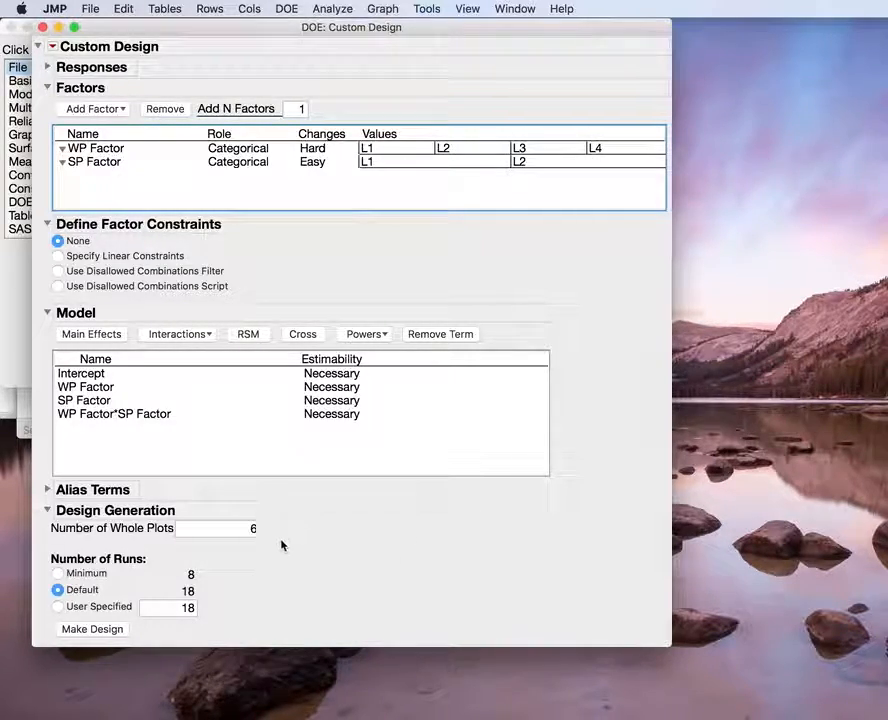
Set the number of whole plots to 12 and the user-specified number of runs to 24.
left_click(253, 530)
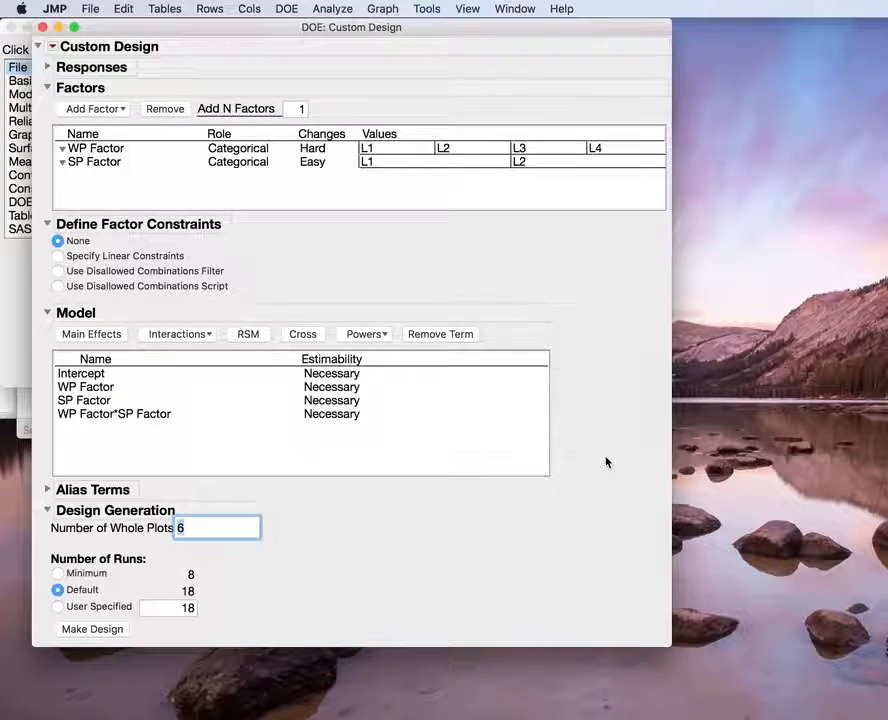
left_click(544, 502)
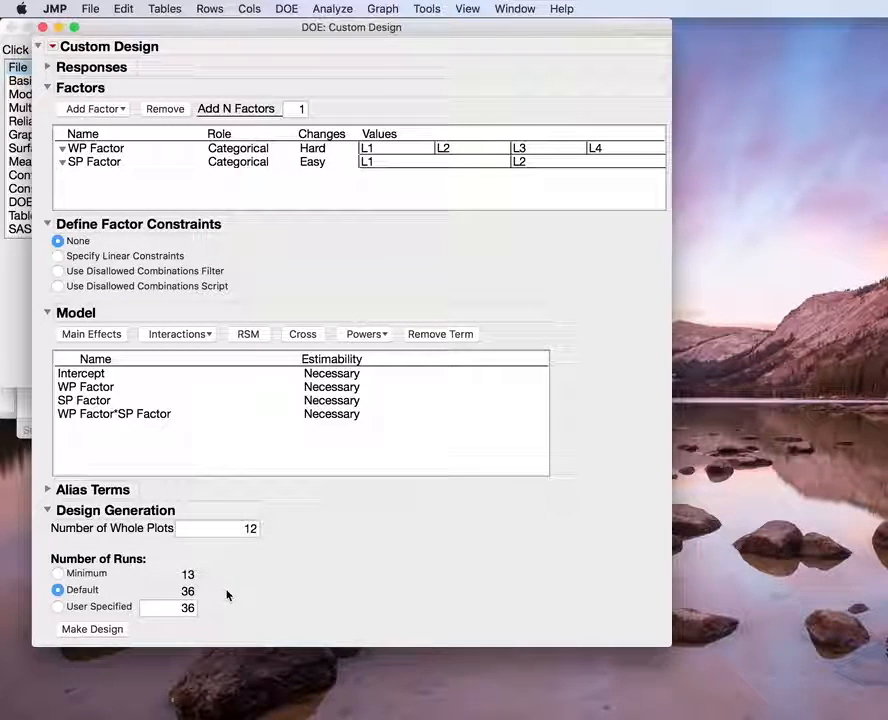
left_click(60, 609)
type("24")
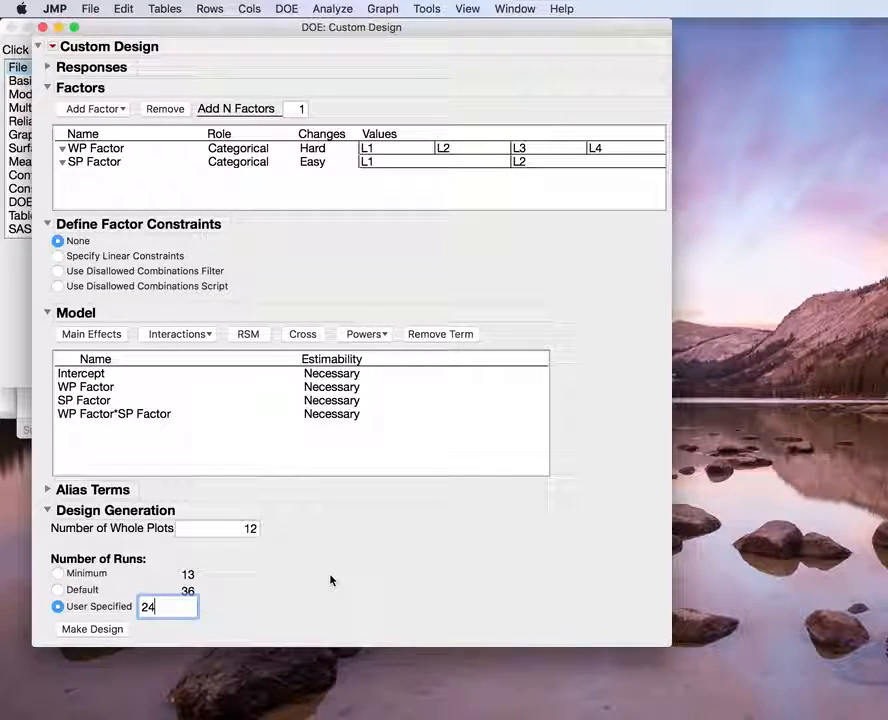
key("Tab")
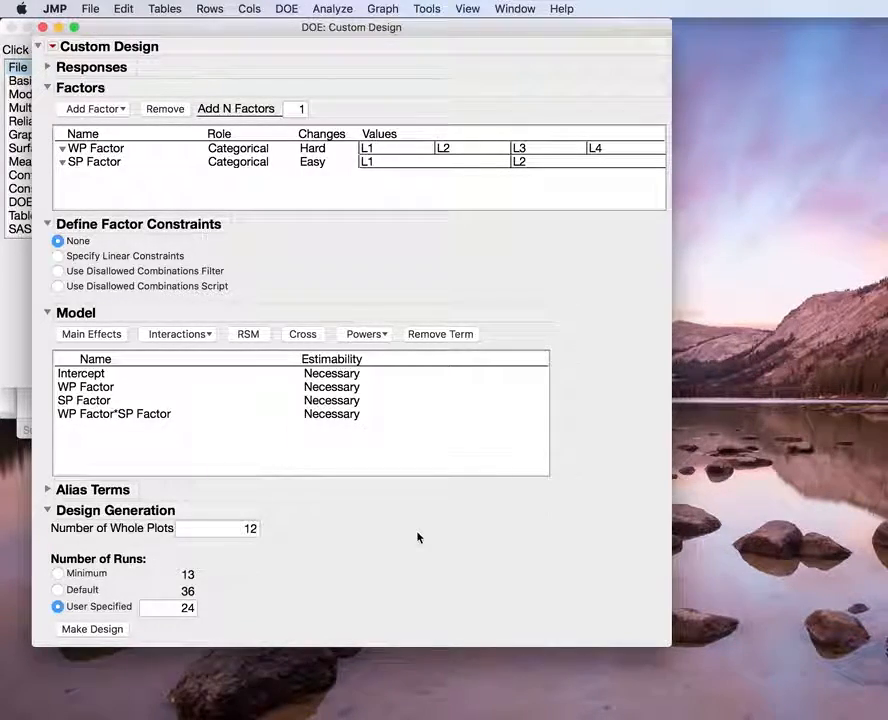
Generate the design and arrange its window so the whole run table and output options fit on screen.
left_click(100, 631)
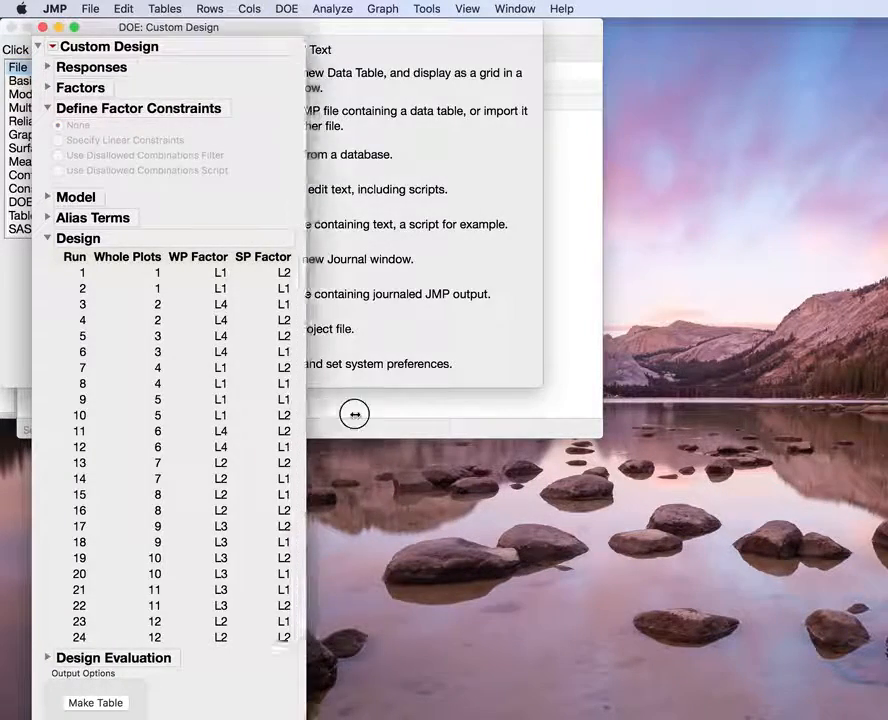
left_click_drag(273, 33, 405, 30)
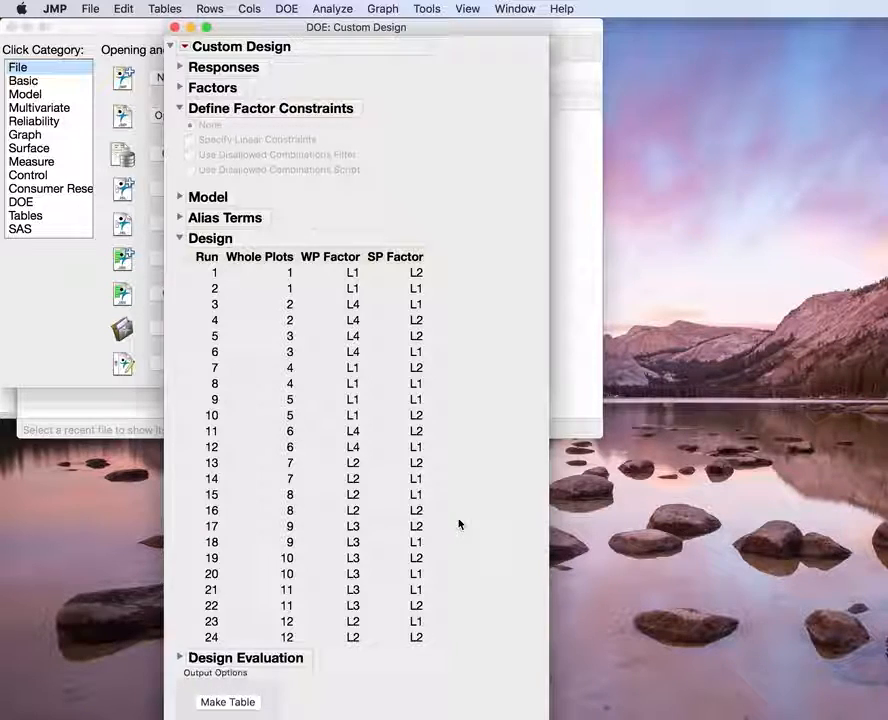
left_click_drag(547, 716, 555, 680)
scroll(475, 485, "down", 4)
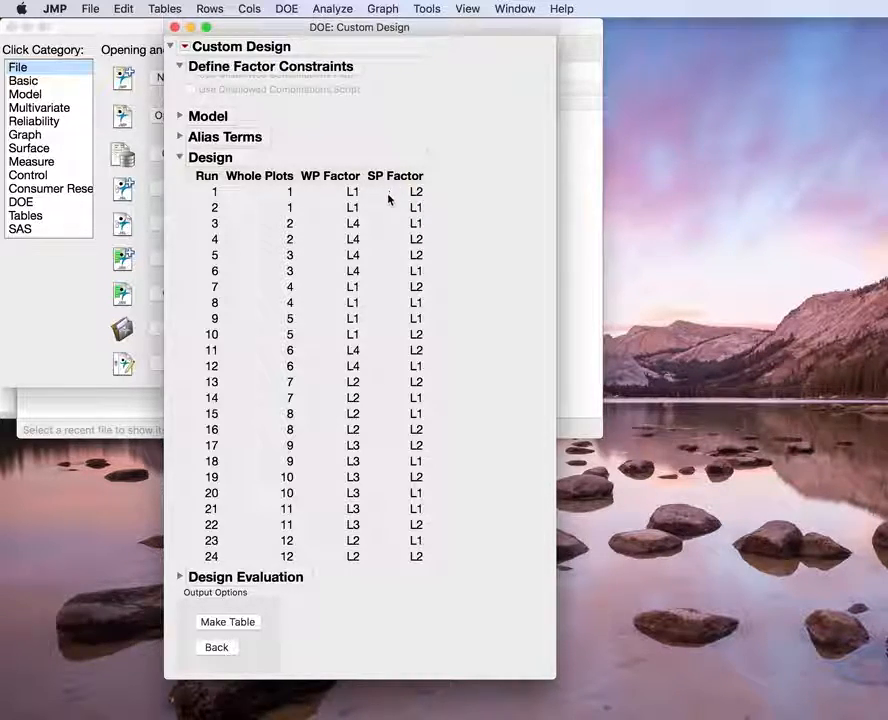
Expand the design evaluation and its Color Map On Correlations.
left_click(180, 138)
left_click(180, 138)
left_click(179, 577)
scroll(466, 490, "down", 3)
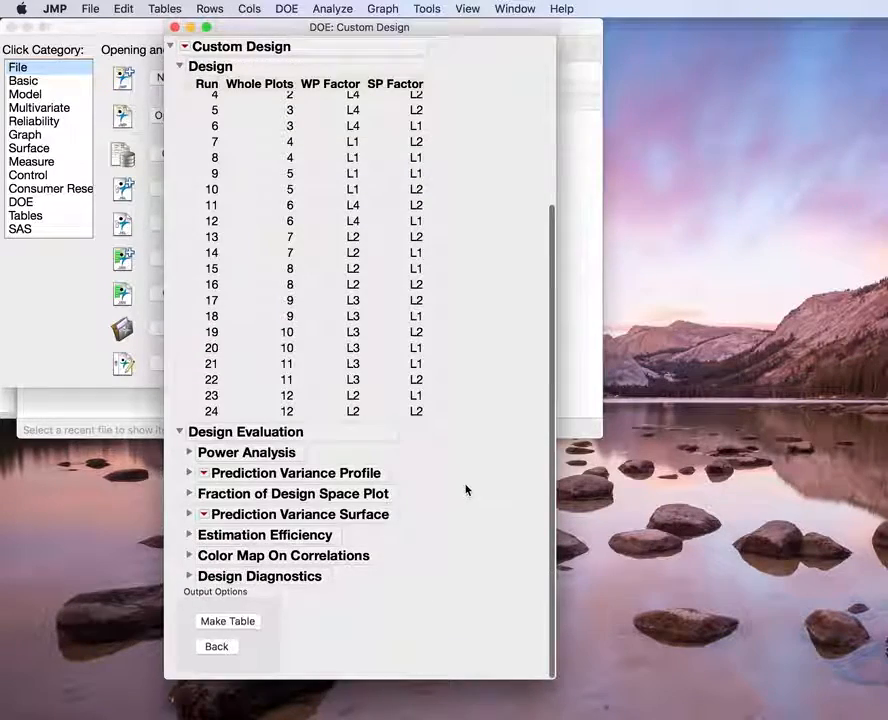
left_click(190, 556)
scroll(471, 506, "down", 10)
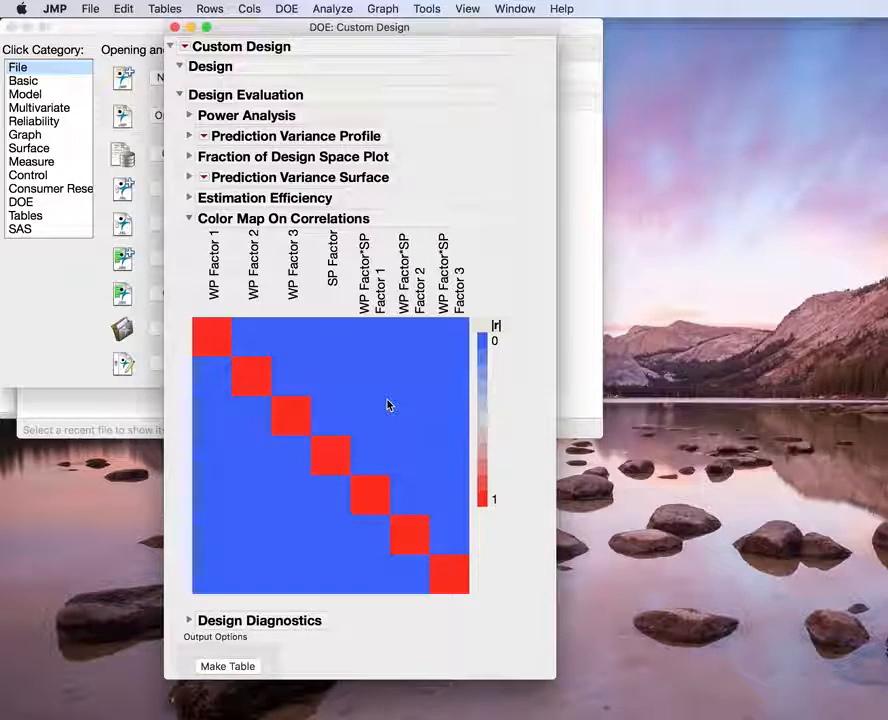
Examine the correlations among the WP Factor, SP Factor and interaction terms in the color map.
scroll(521, 268, "down", 2)
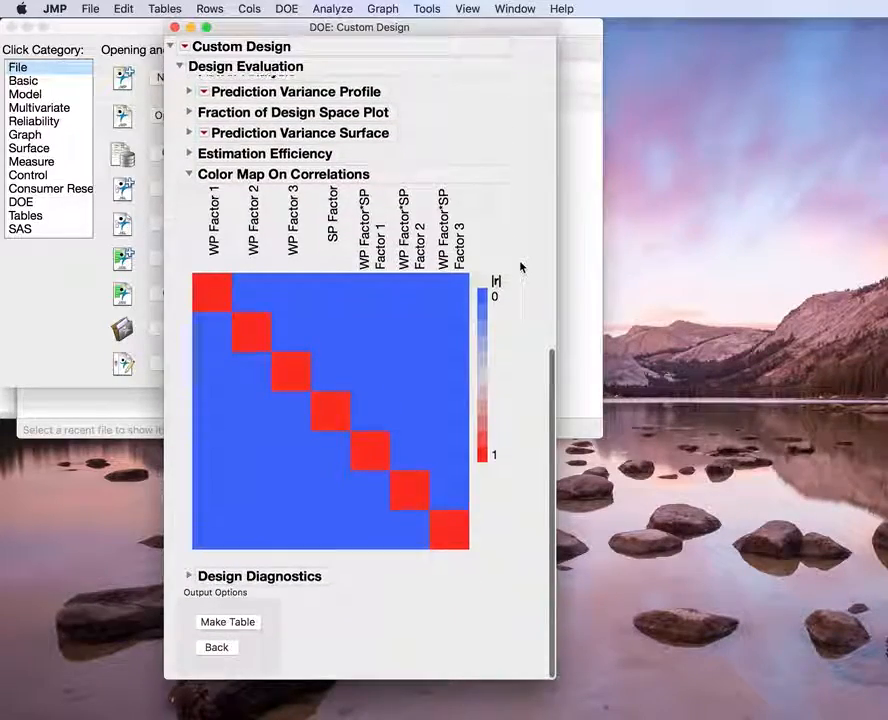
scroll(521, 268, "up", 3)
scroll(521, 268, "up", 3)
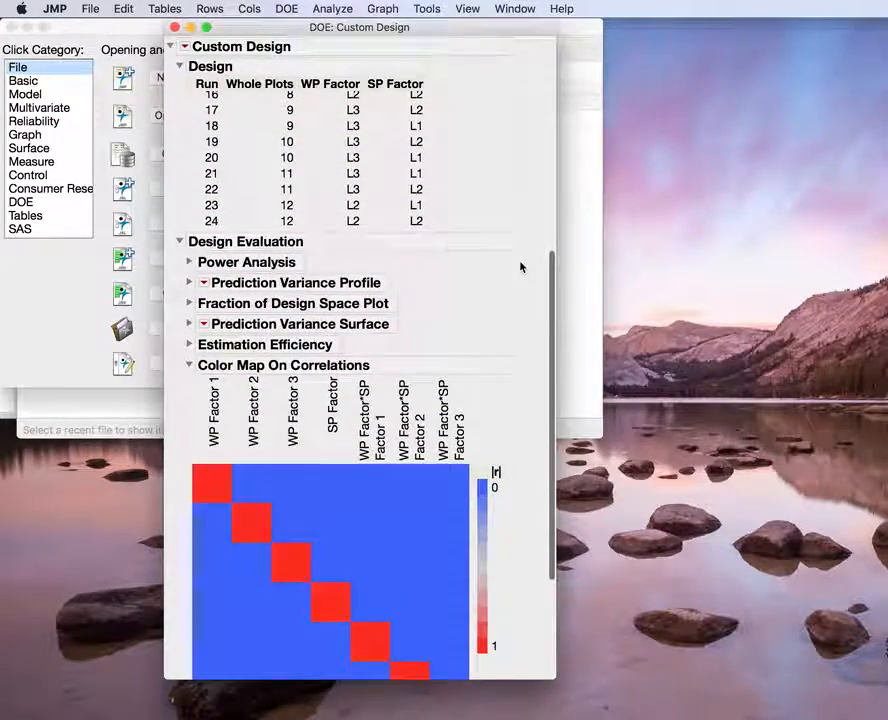
scroll(521, 268, "down", 2)
scroll(521, 268, "down", 1)
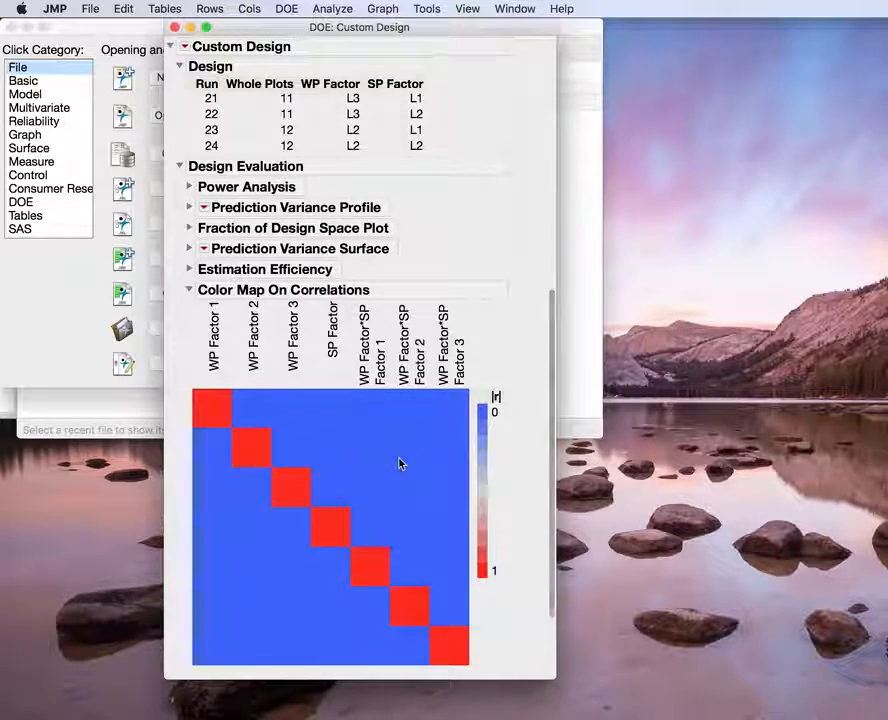
mouse_move(399, 463)
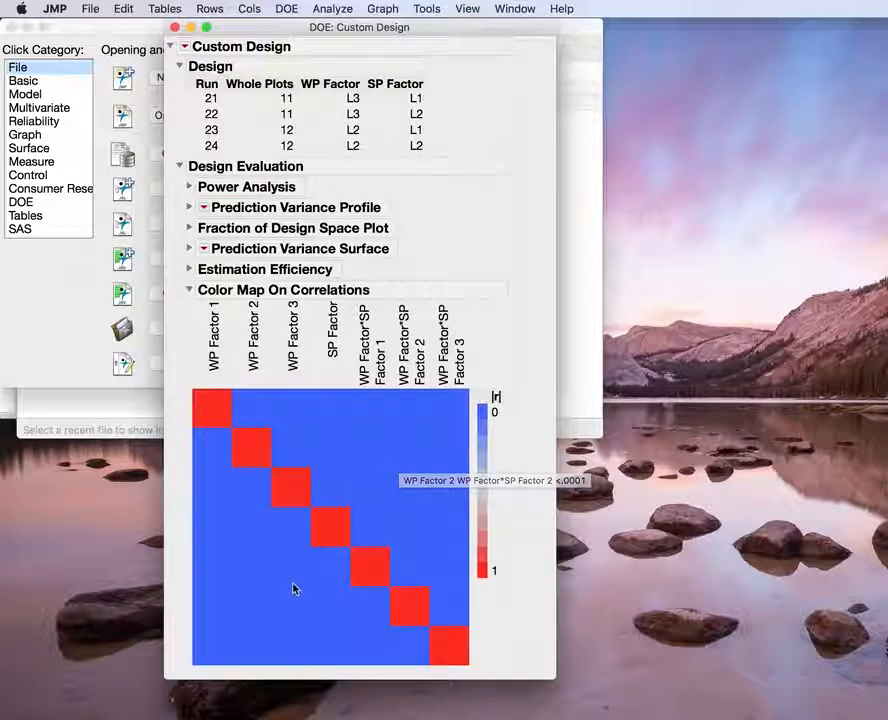
scroll(527, 365, "down", 5)
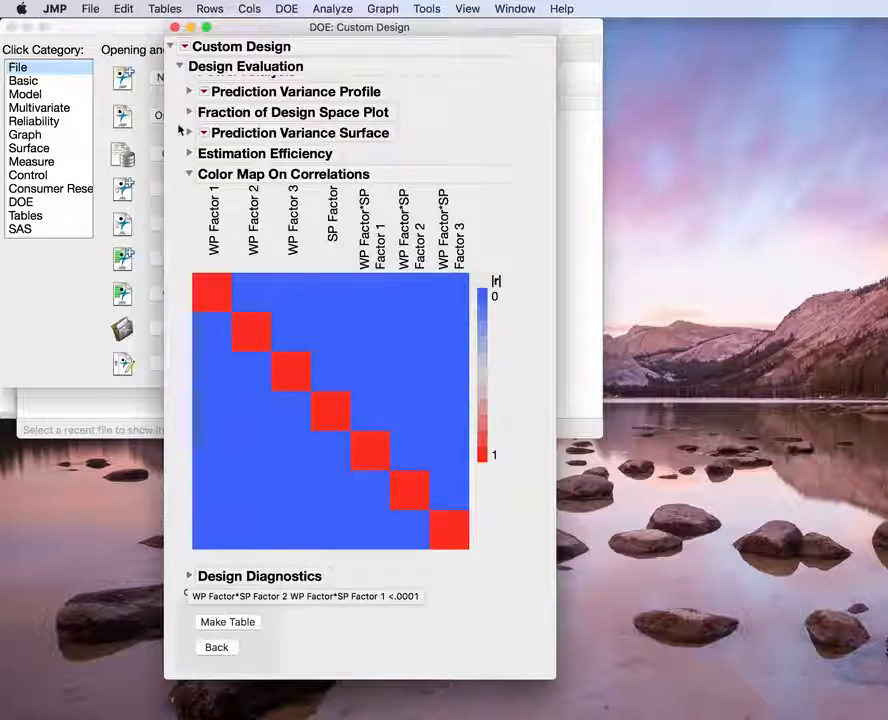
Turn on Simulate Responses, make the design's data table and apply the simulation model to fill the Y column.
left_click(185, 48)
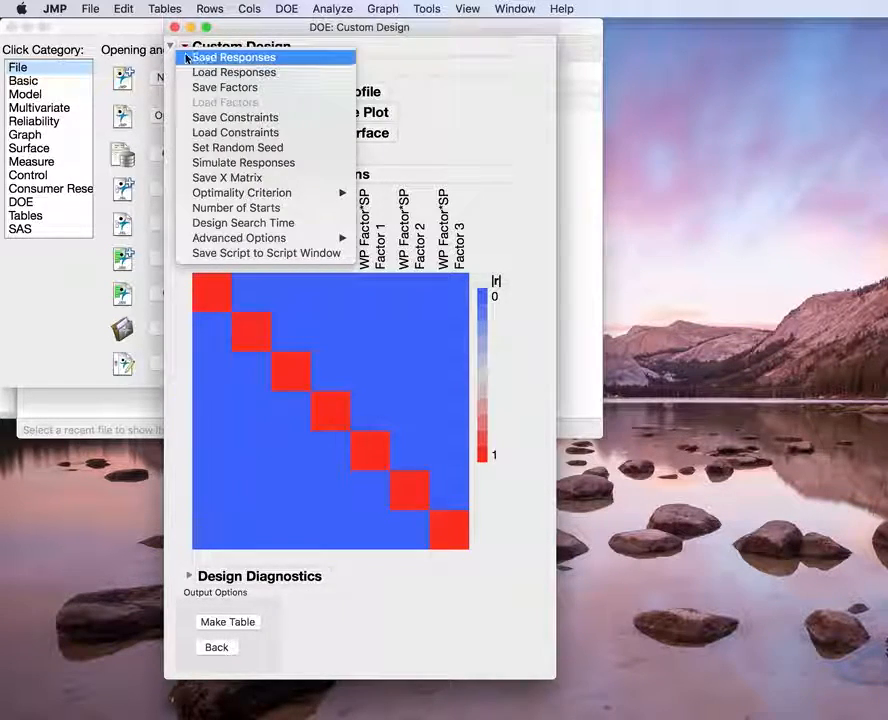
left_click(210, 163)
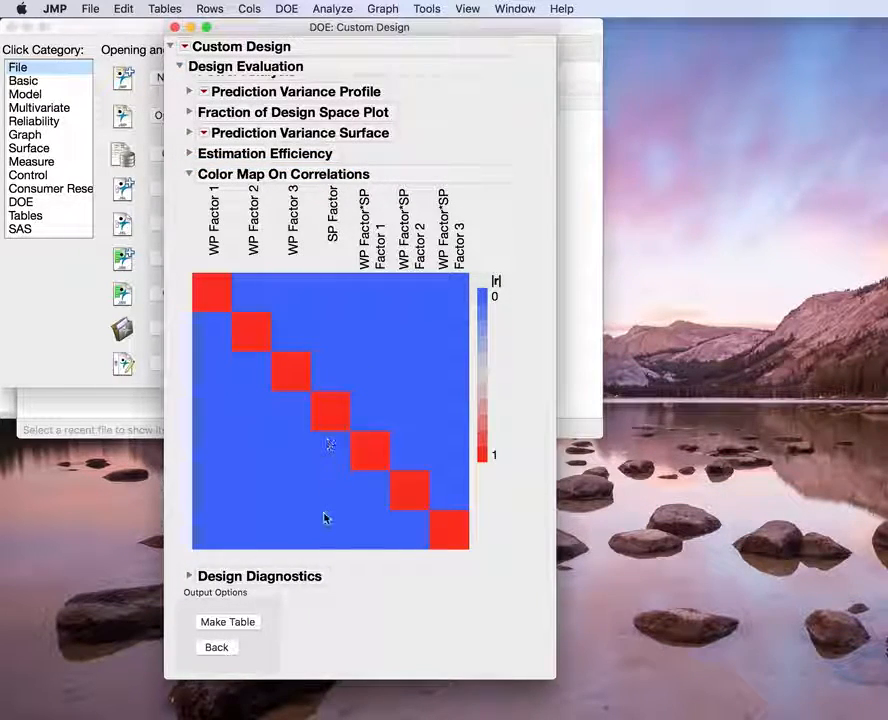
left_click(243, 624)
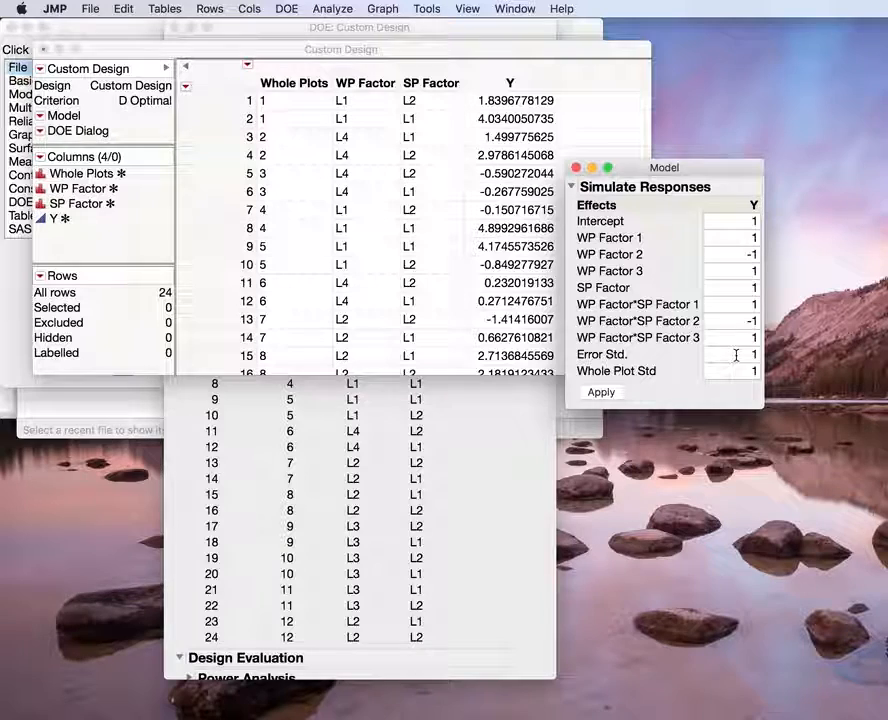
left_click(602, 392)
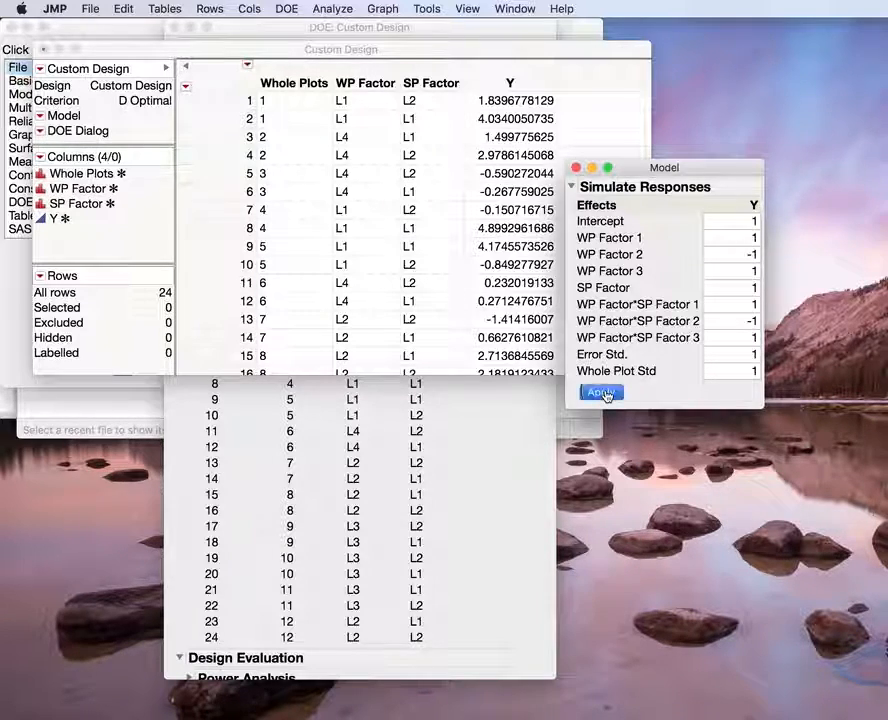
Open the Fit Model specification for the simulated design table and check its Whole Plots& Random effect.
left_click(468, 52)
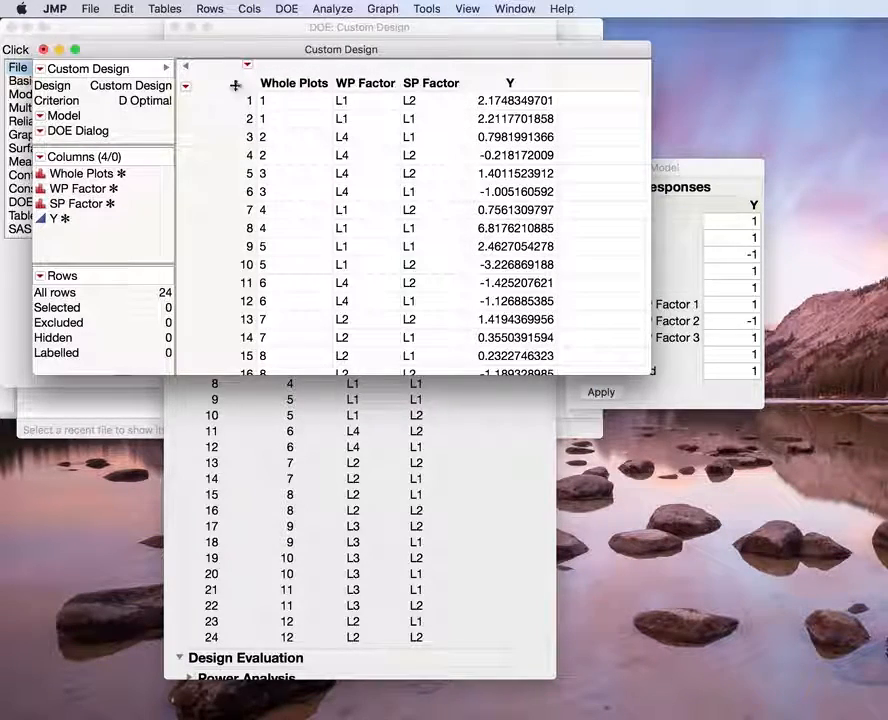
left_click(332, 10)
left_click(345, 107)
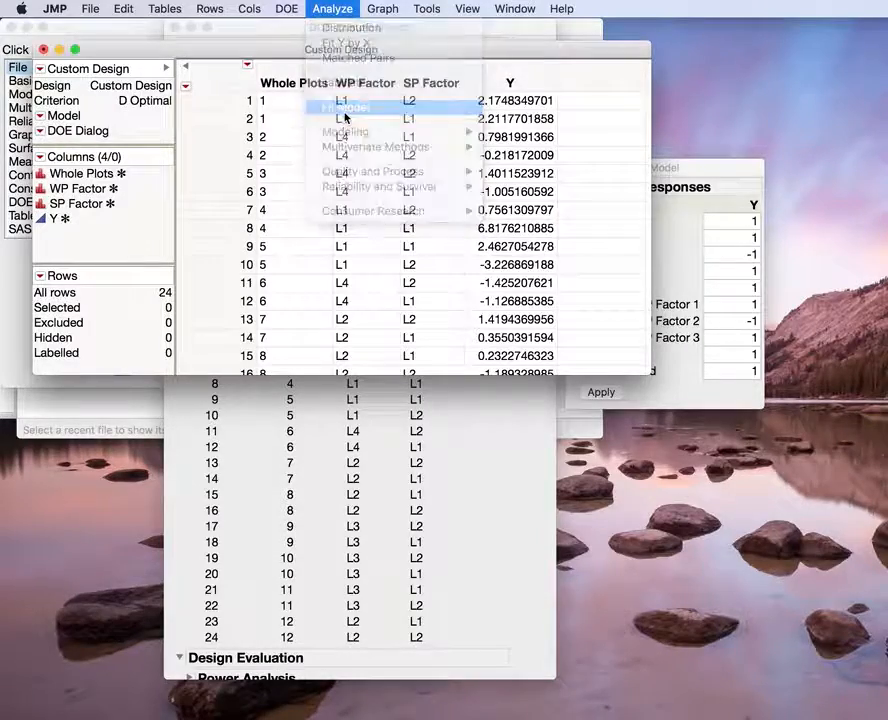
left_click_drag(660, 117, 491, 22)
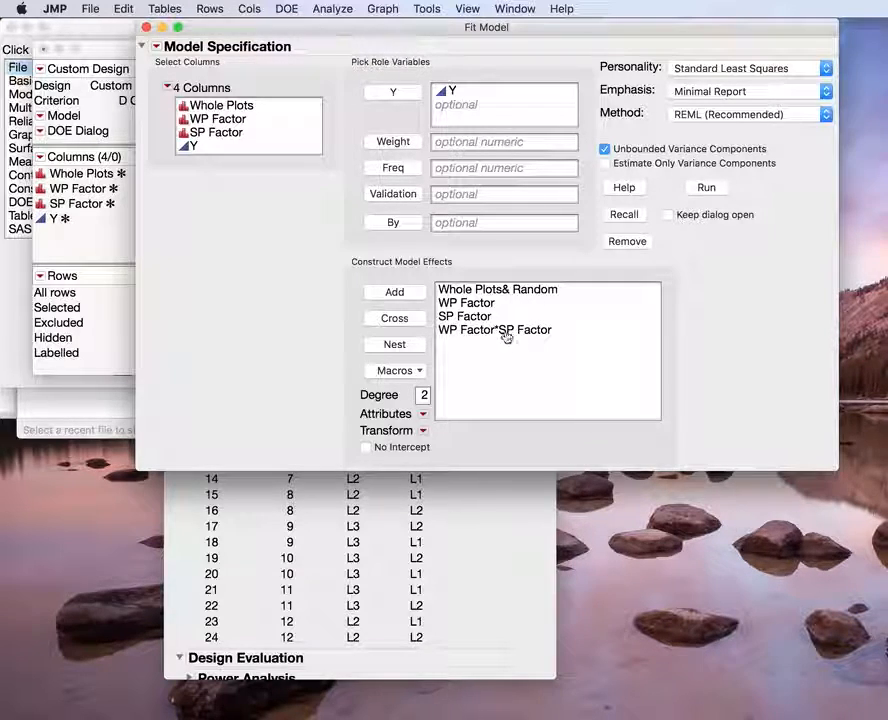
left_click(503, 292)
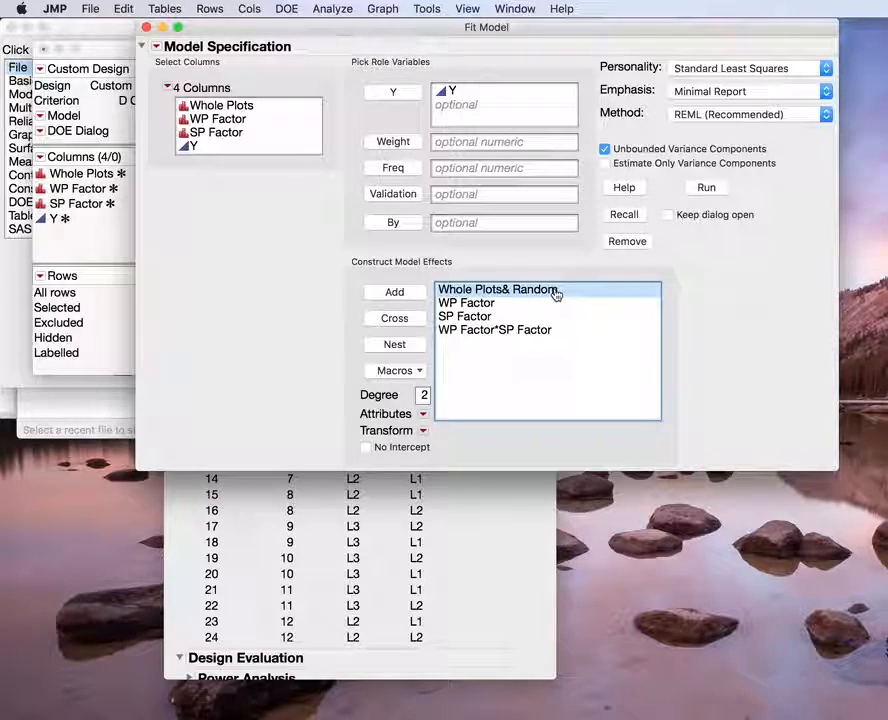
left_click(559, 378)
Try the EMS (Traditional) fitting method and return the model specification to REML (Recommended).
left_click(763, 113)
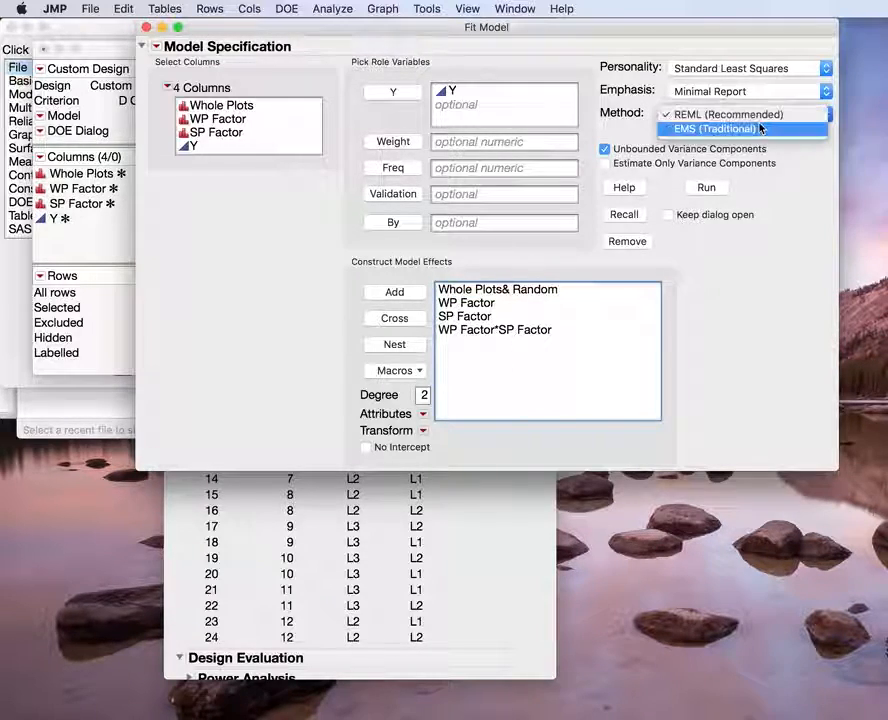
left_click(757, 133)
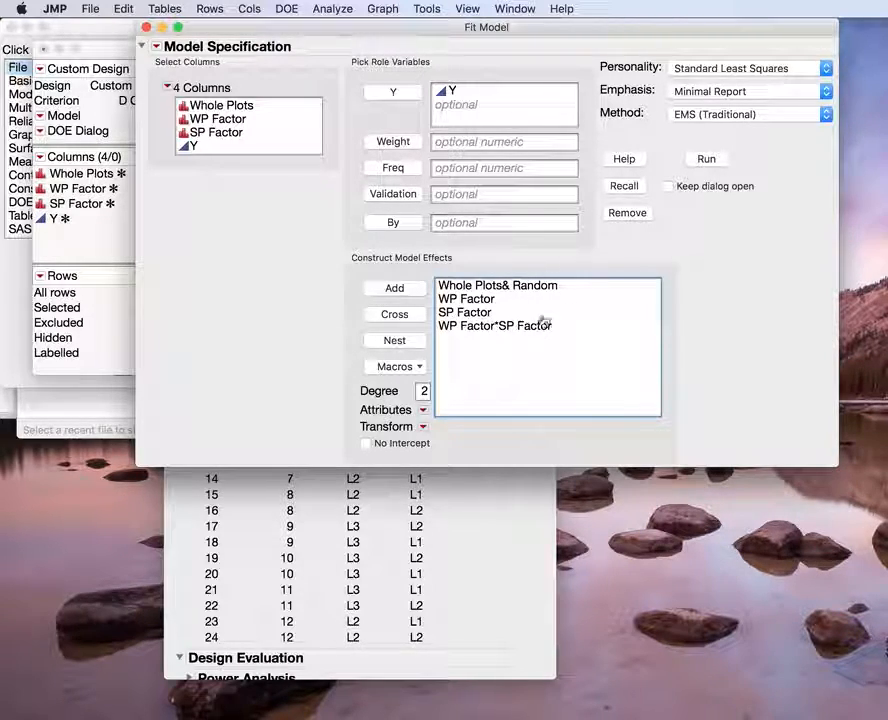
left_click(737, 113)
left_click(726, 100)
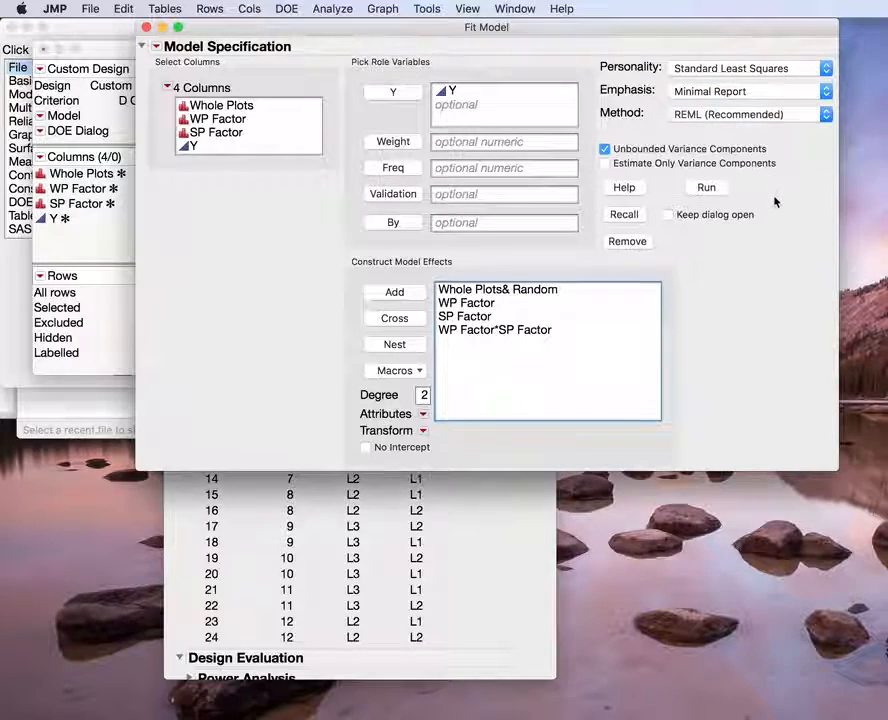
Run the REML model for Y and review the report with Parameter Estimates collapsed, closing it when done.
left_click(717, 193)
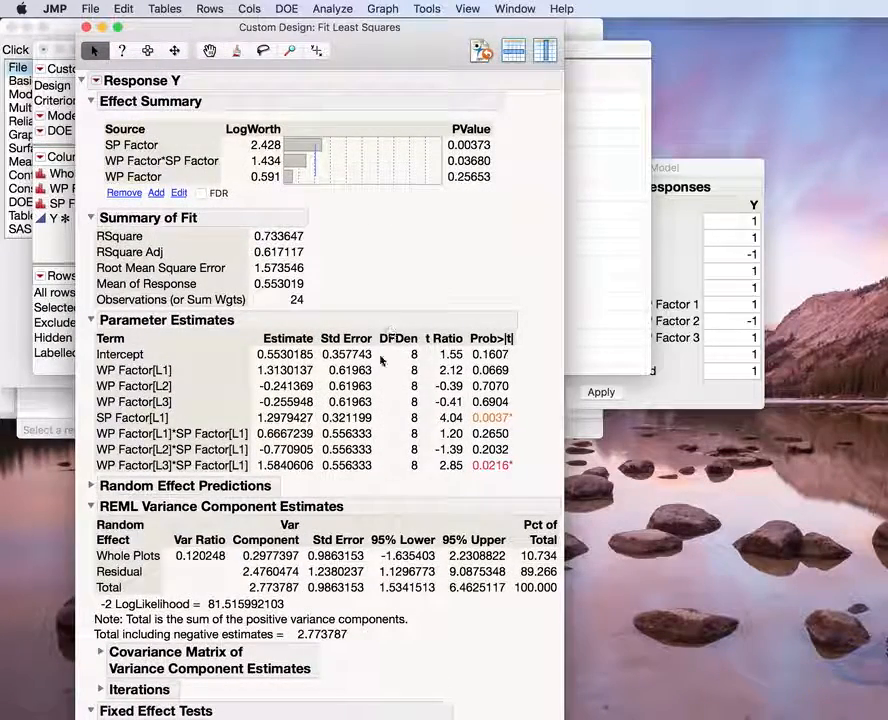
left_click(91, 321)
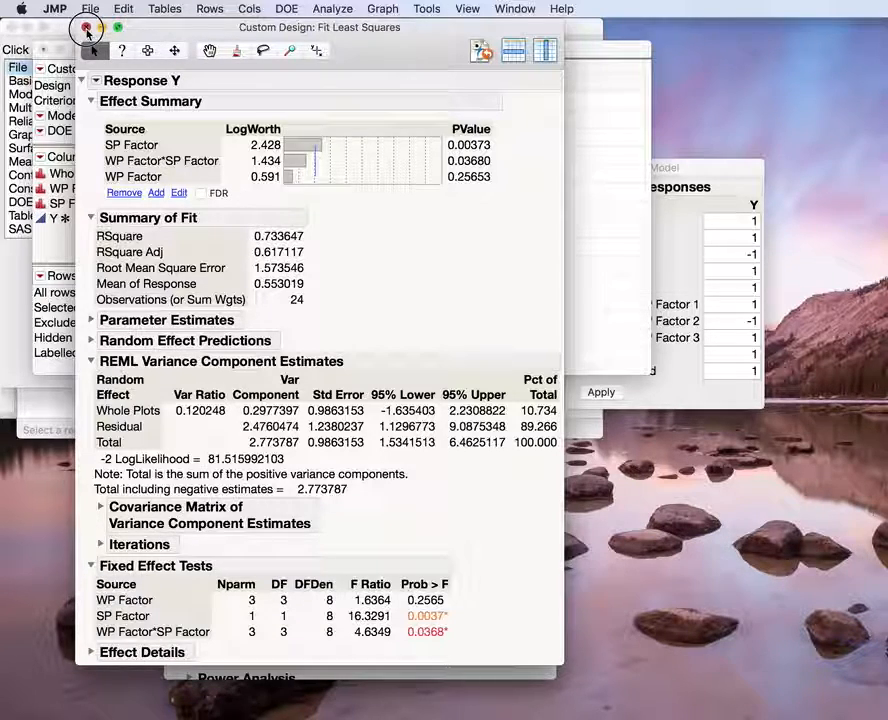
left_click(86, 28)
Reposition the Custom Design data table window directly beneath the menu bar.
left_click(285, 10)
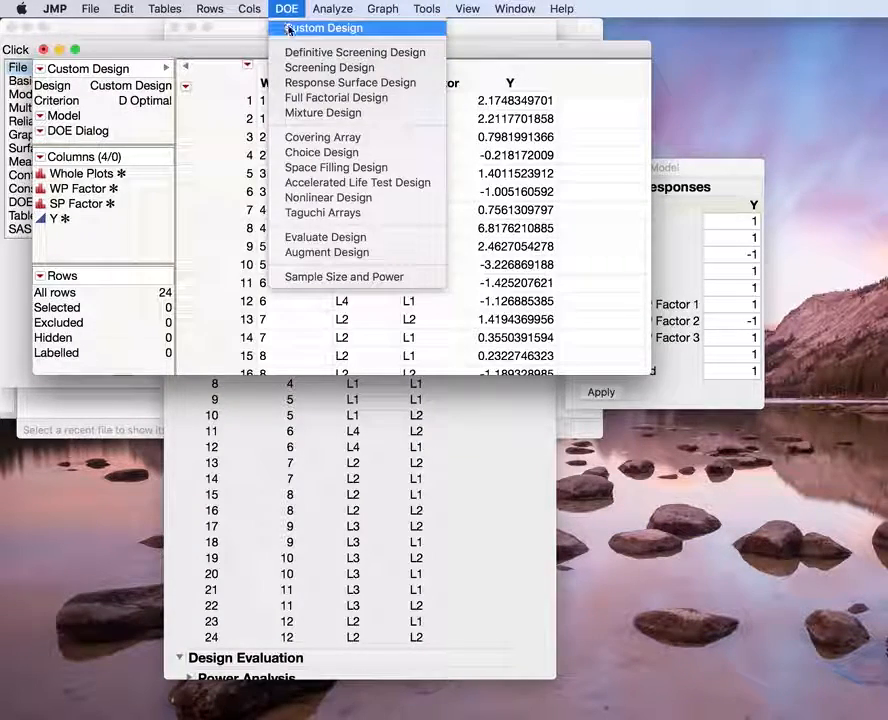
left_click(285, 10)
left_click_drag(272, 44, 313, 22)
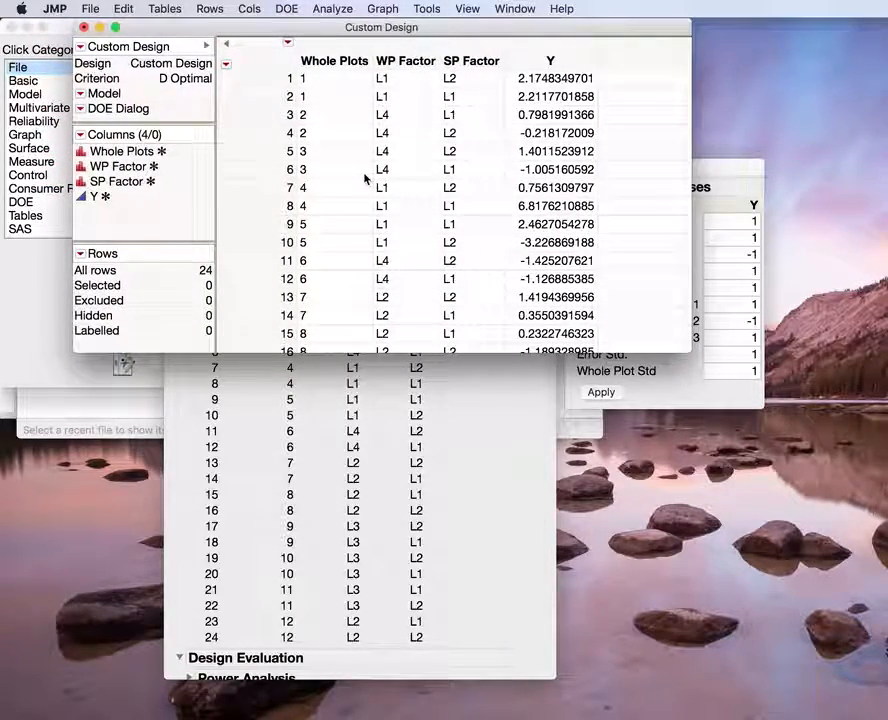